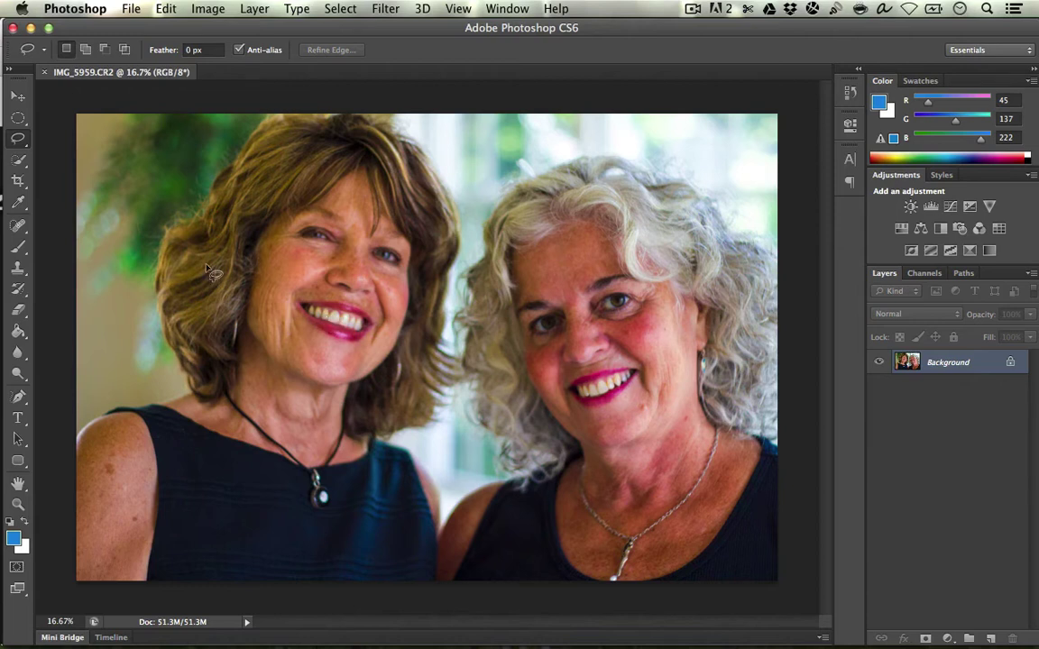
Pick the freehand Lasso tool and add a Hue/Saturation adjustment layer
{"action": "left_click", "coordinate": [15, 134]}
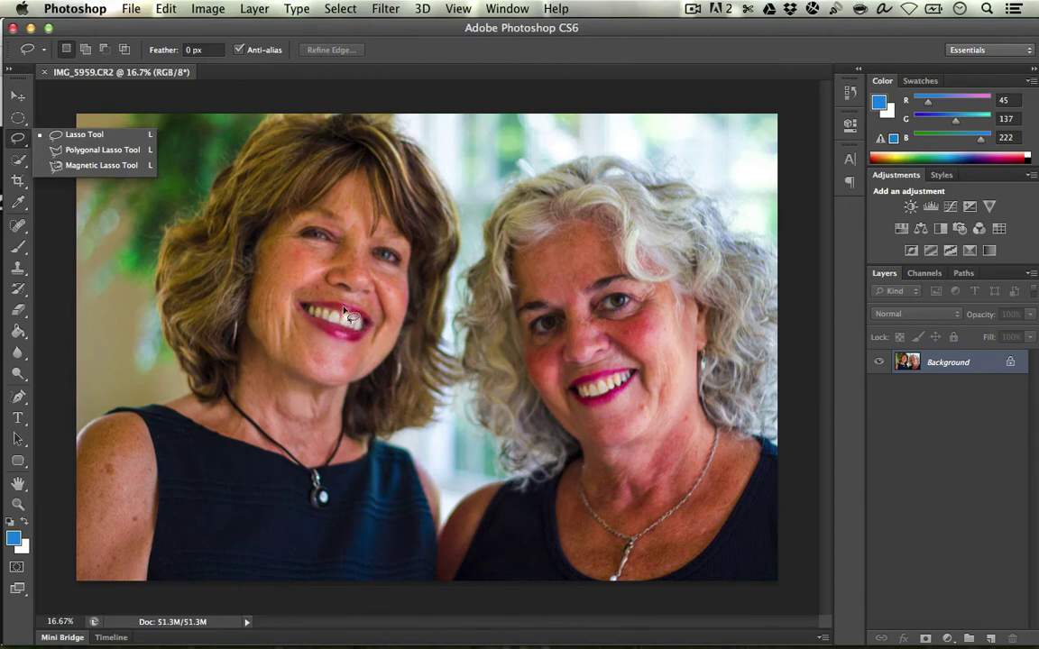
{"action": "left_click", "coordinate": [65, 114]}
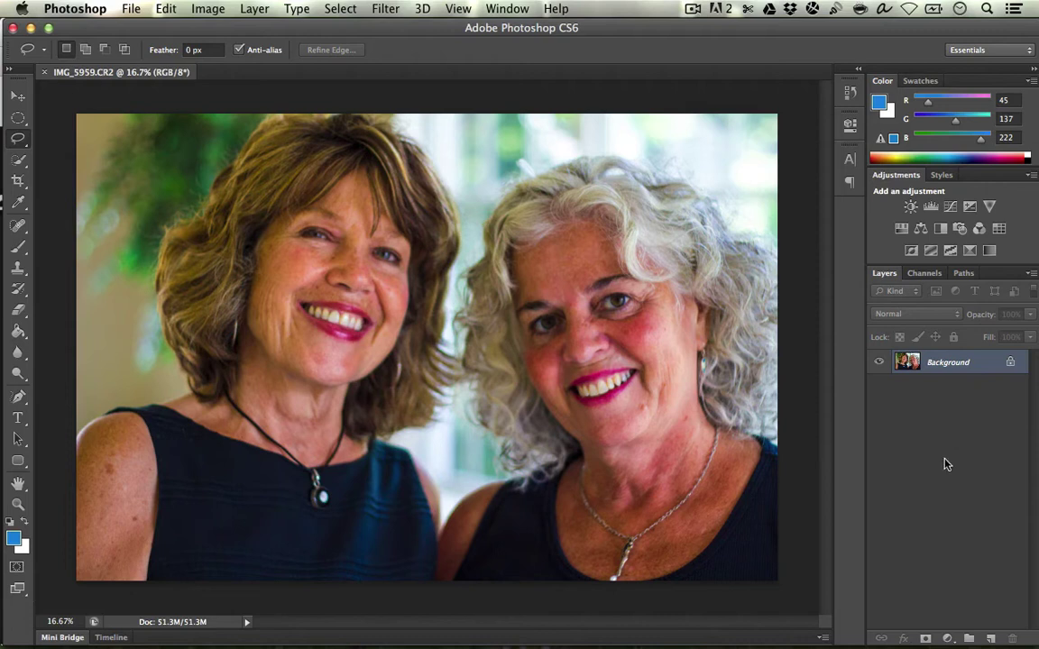
{"action": "left_click", "coordinate": [948, 639]}
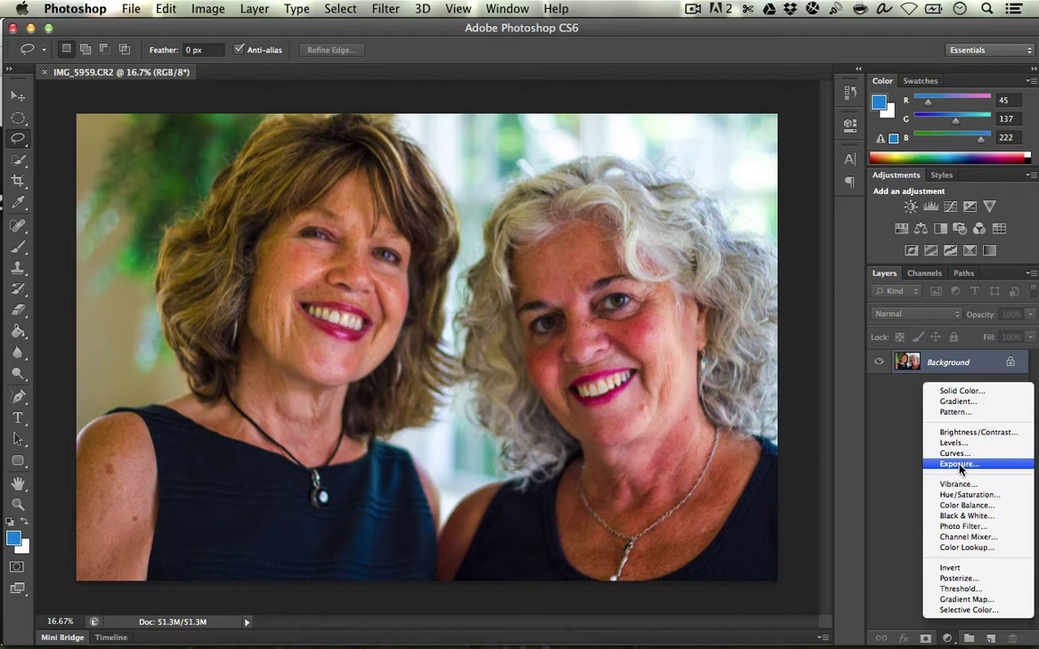
{"action": "left_click", "coordinate": [965, 494]}
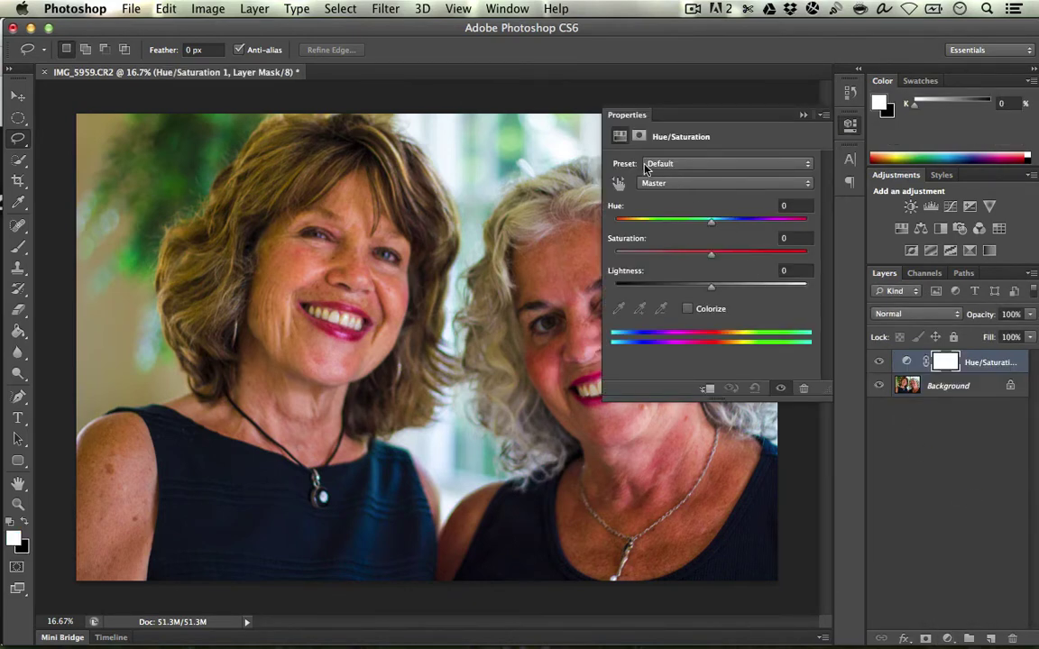
Set Yellows to Saturation -68 and Lightness +70, then invert the layer mask to black
{"action": "left_click", "coordinate": [786, 185]}
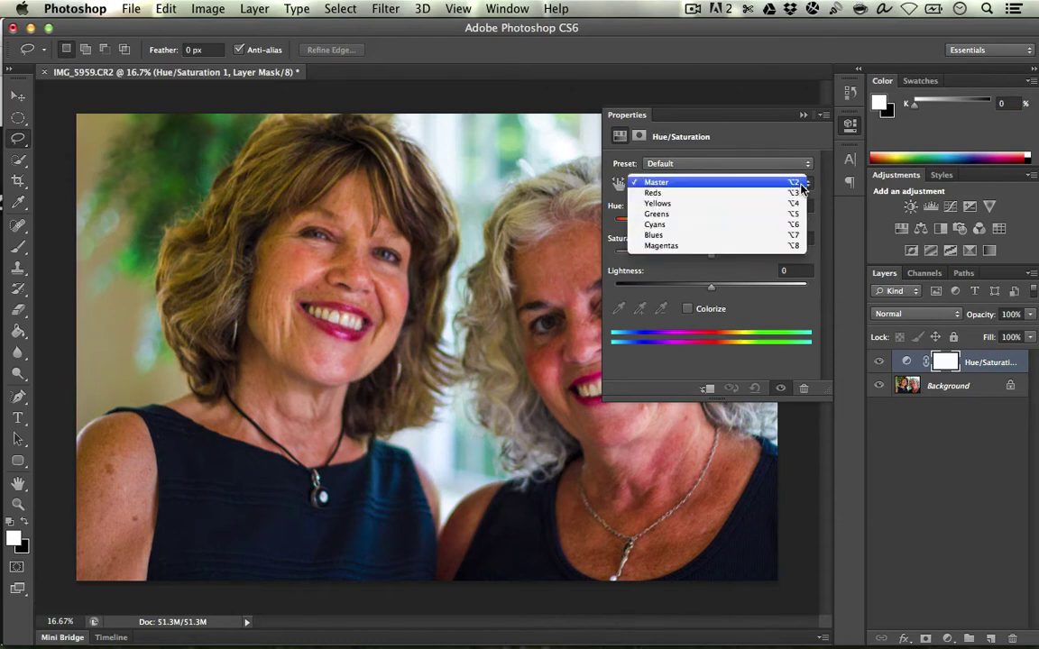
{"action": "left_click", "coordinate": [697, 208]}
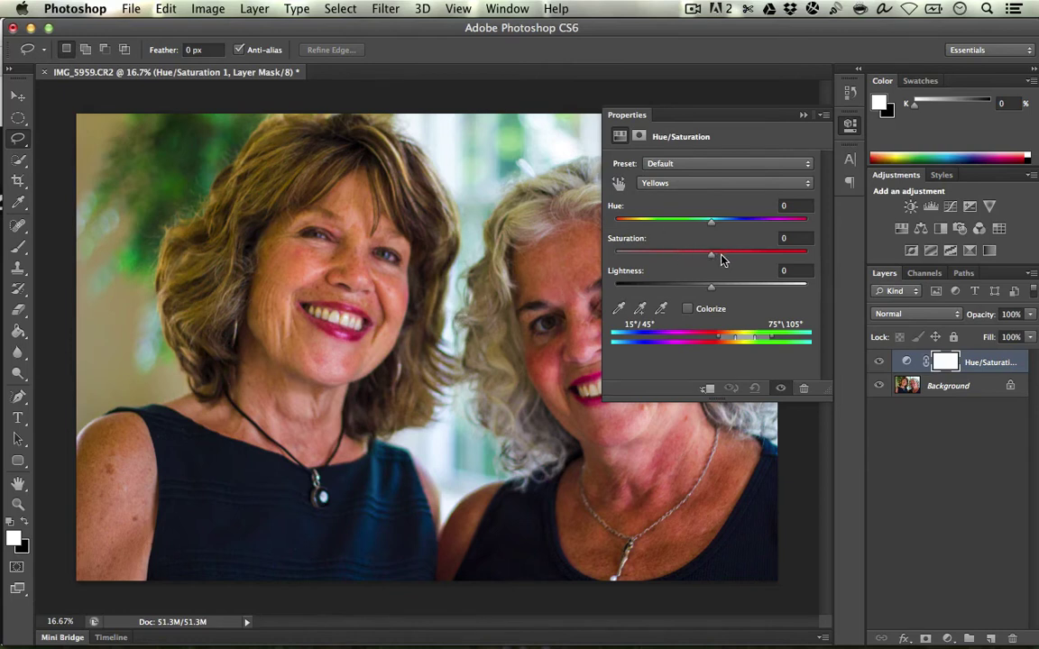
{"action": "left_click_drag", "start_coordinate": [715, 260], "coordinate": [645, 267]}
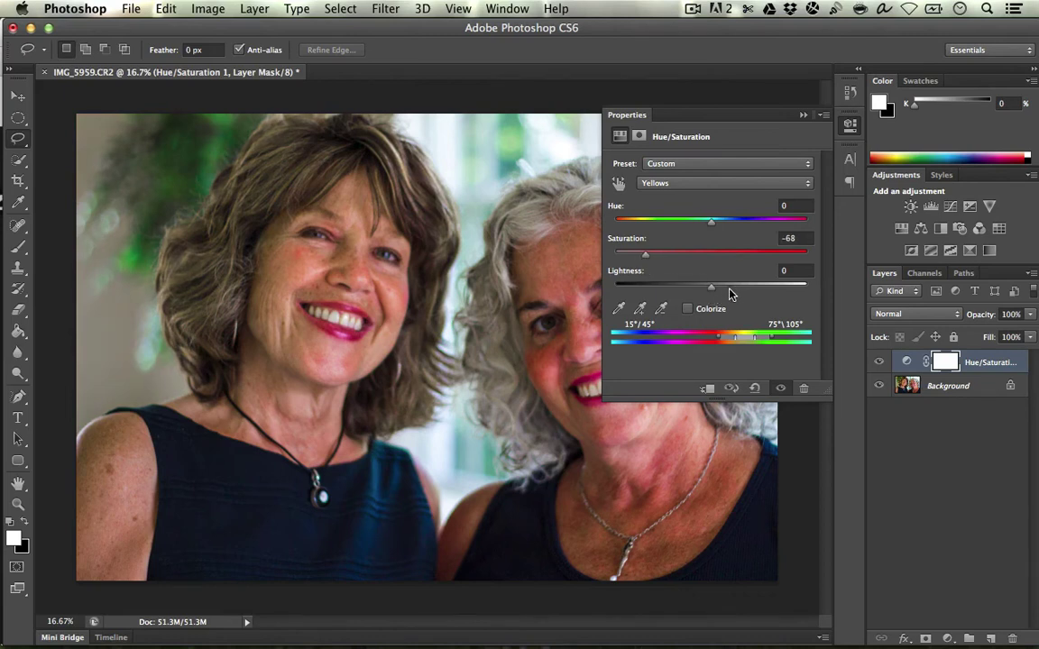
{"action": "left_click_drag", "start_coordinate": [712, 294], "coordinate": [777, 295]}
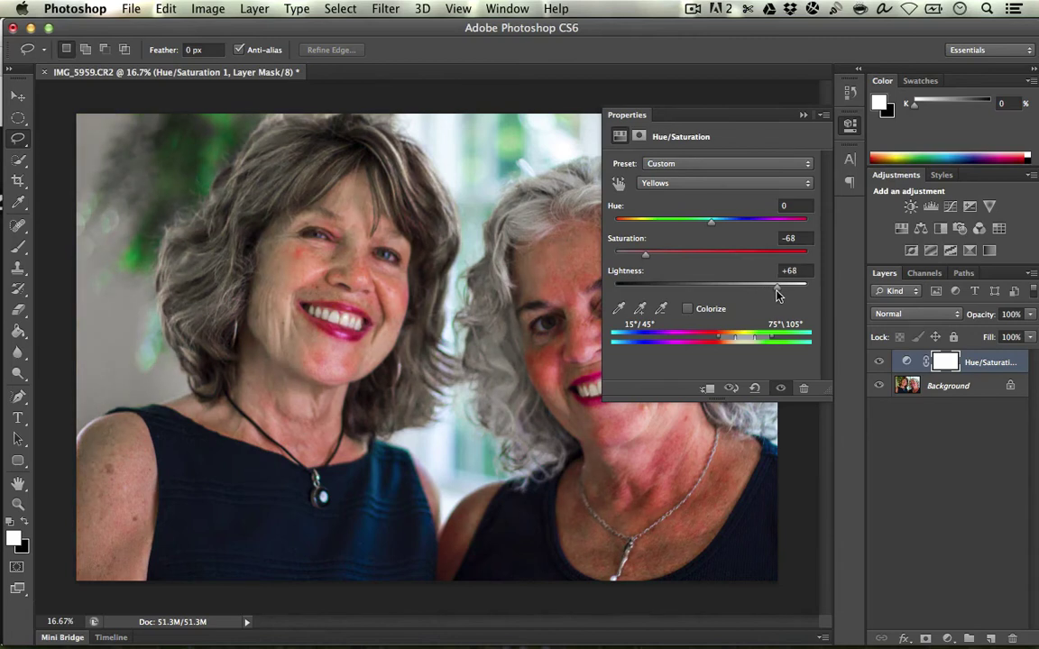
{"action": "left_click", "coordinate": [803, 117]}
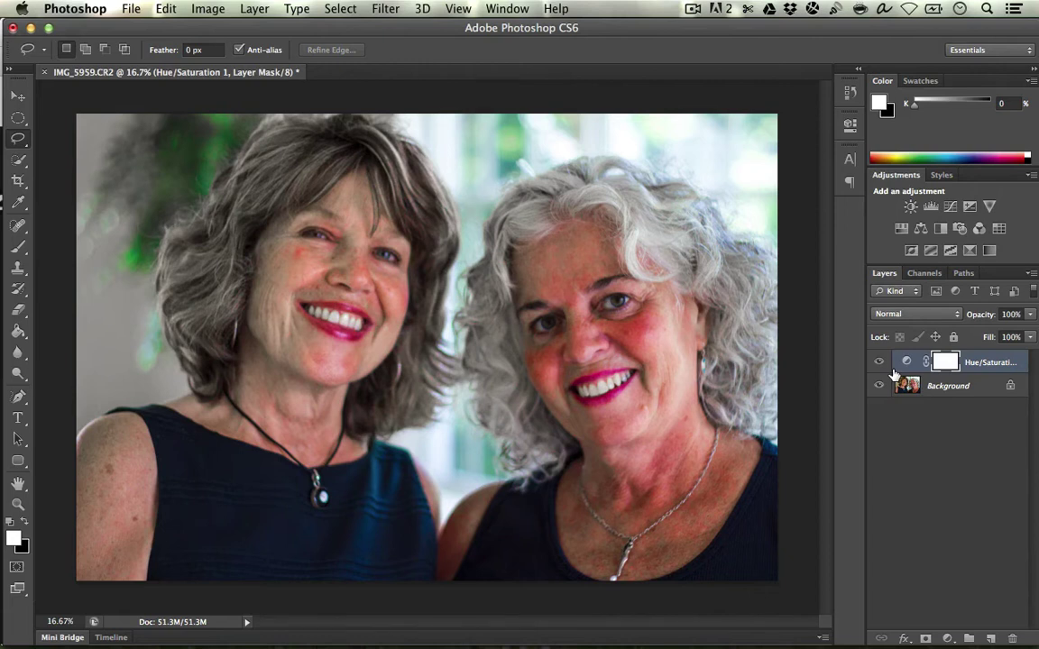
{"action": "key", "text": "super+i"}
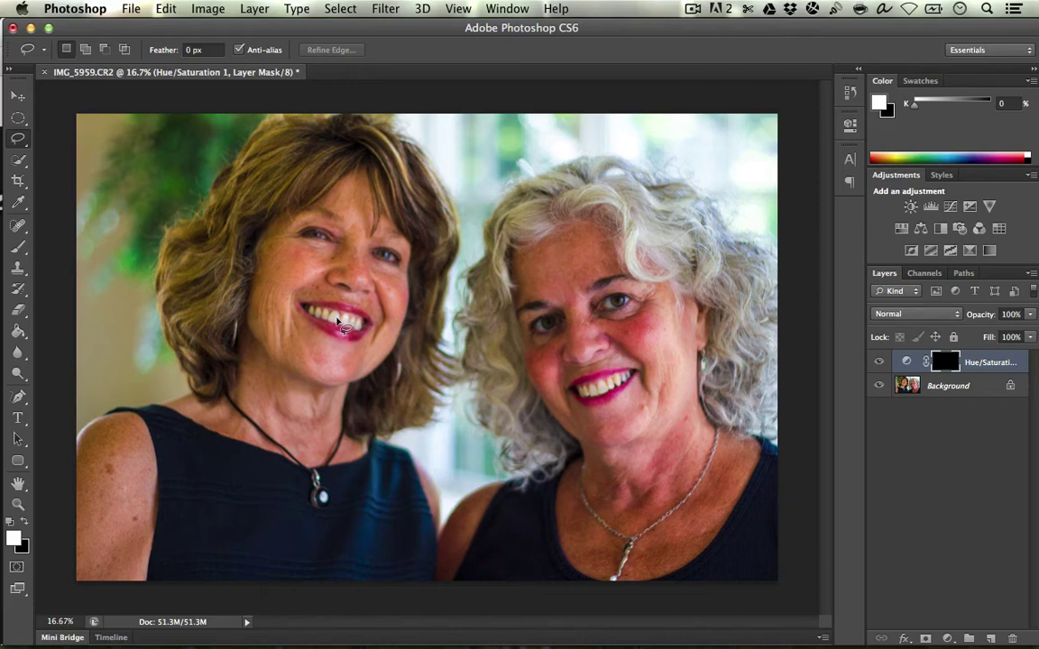
Switch to the Brush tool (B) for painting on the mask
{"action": "key", "text": "b"}
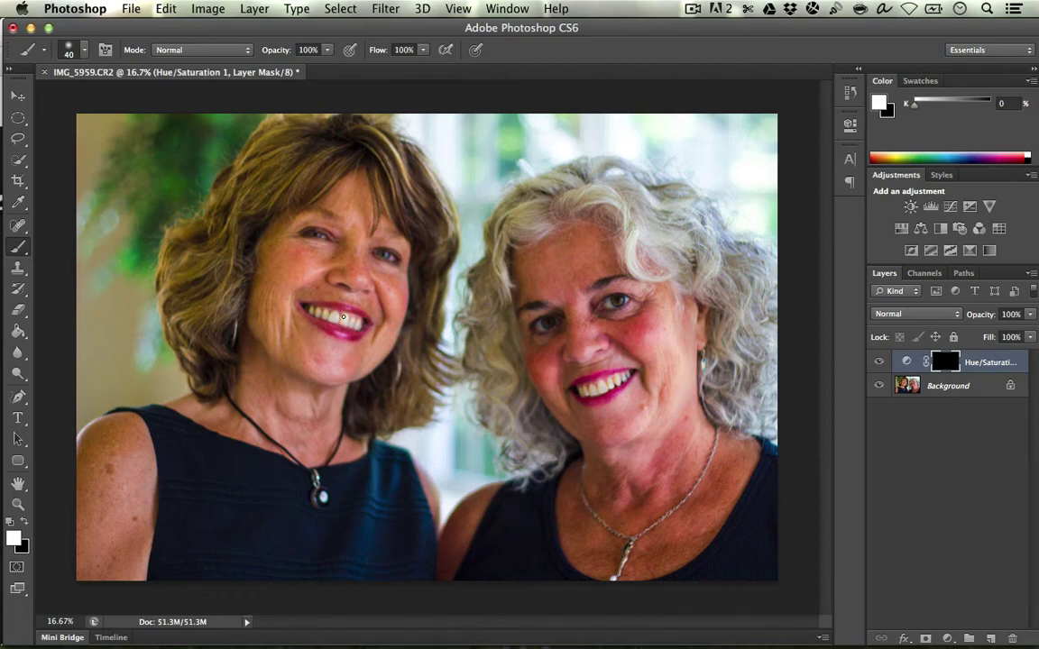
Zoom in on the left woman's mouth and set the brush to about 35 px, 0% hardness
{"action": "key", "text": "super+plus"}
{"action": "key", "text": "super+plus"}
{"action": "key", "text": "super+plus"}
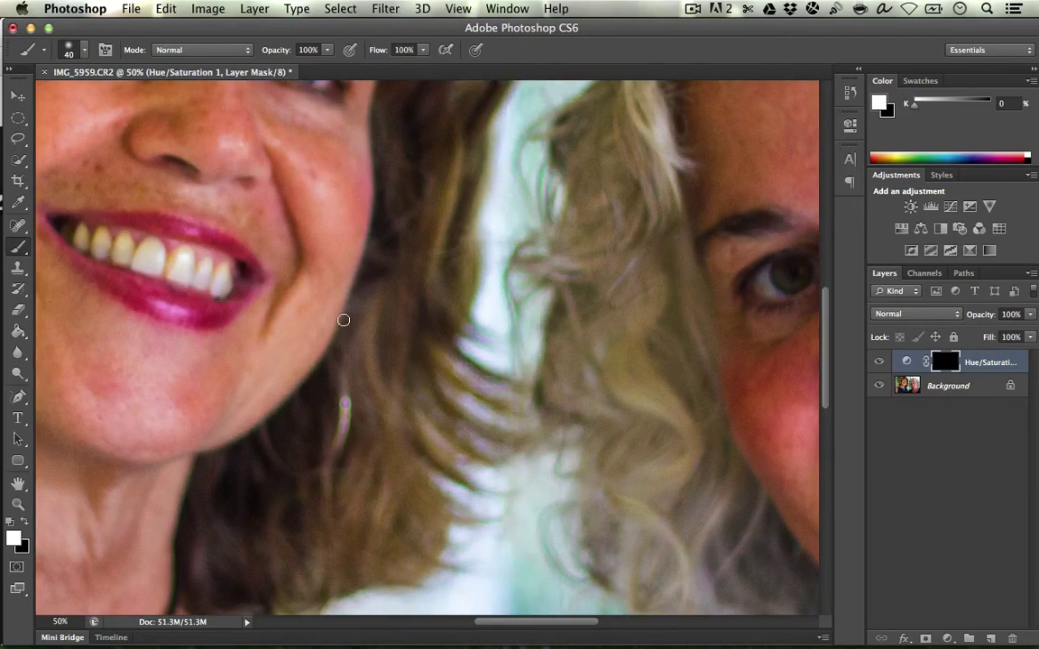
{"action": "scroll", "coordinate": [265, 294], "scroll_direction": "left", "scroll_amount": 3}
{"action": "key", "text": "super+plus"}
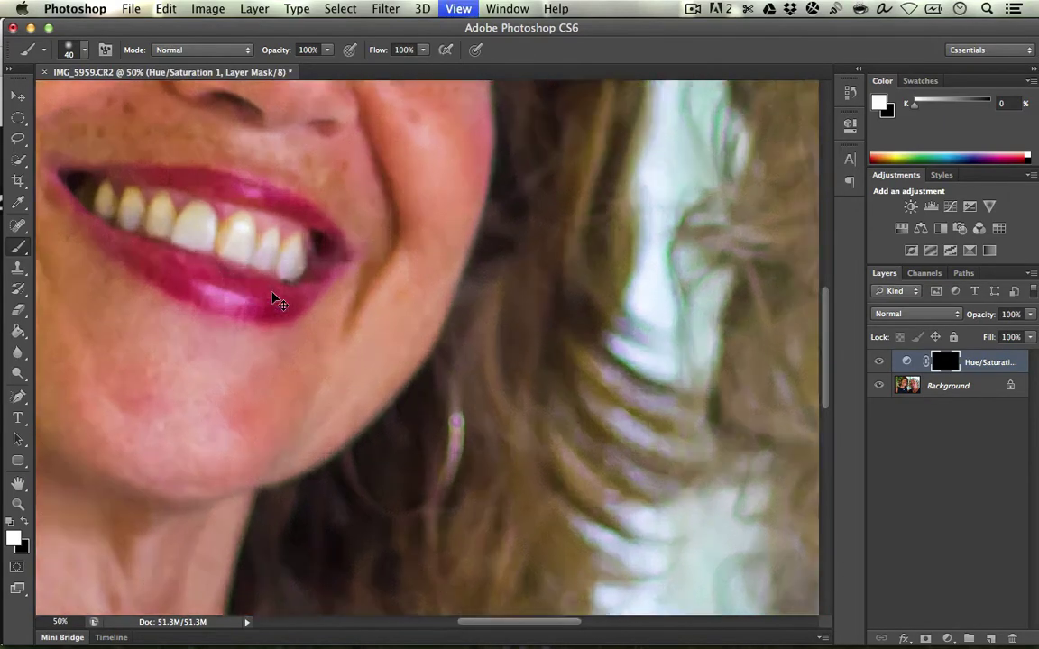
{"action": "key", "text": "super+plus"}
{"action": "scroll", "coordinate": [290, 291], "scroll_direction": "up", "scroll_amount": 5}
{"action": "scroll", "coordinate": [289, 291], "scroll_direction": "left", "scroll_amount": 3}
{"action": "scroll", "coordinate": [289, 292], "scroll_direction": "down", "scroll_amount": 3}
{"action": "key", "text": "super+minus"}
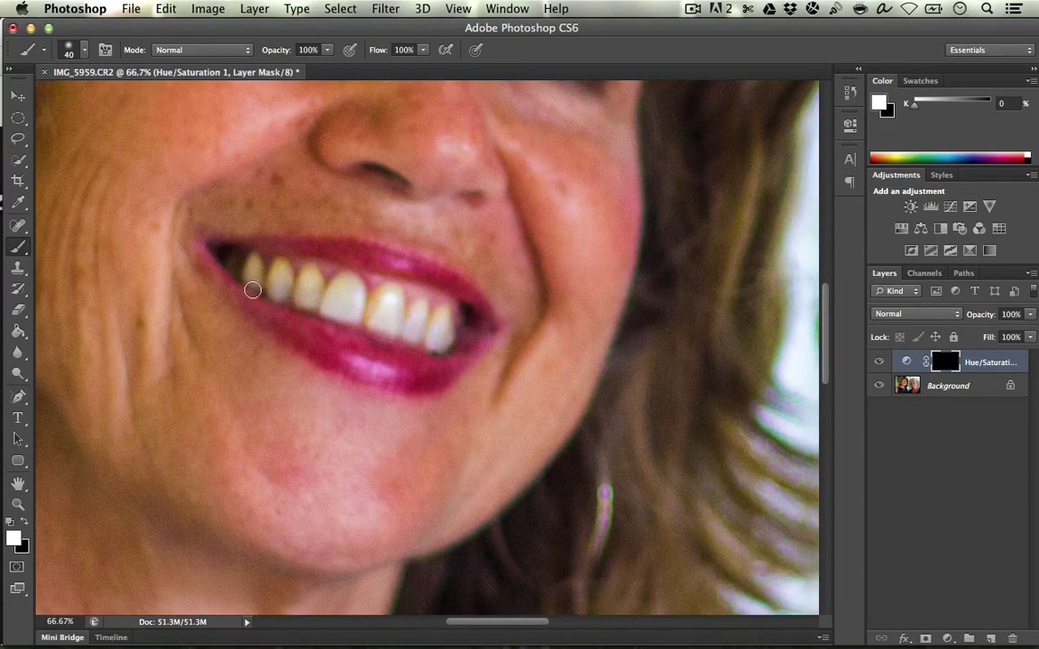
{"action": "key", "text": "bracketright"}
{"action": "key", "text": "bracketright"}
{"action": "key", "text": "bracketright"}
{"action": "key", "text": "bracketright"}
{"action": "key", "text": "bracketright"}
{"action": "key", "text": "bracketleft"}
{"action": "left_click", "coordinate": [77, 49]}
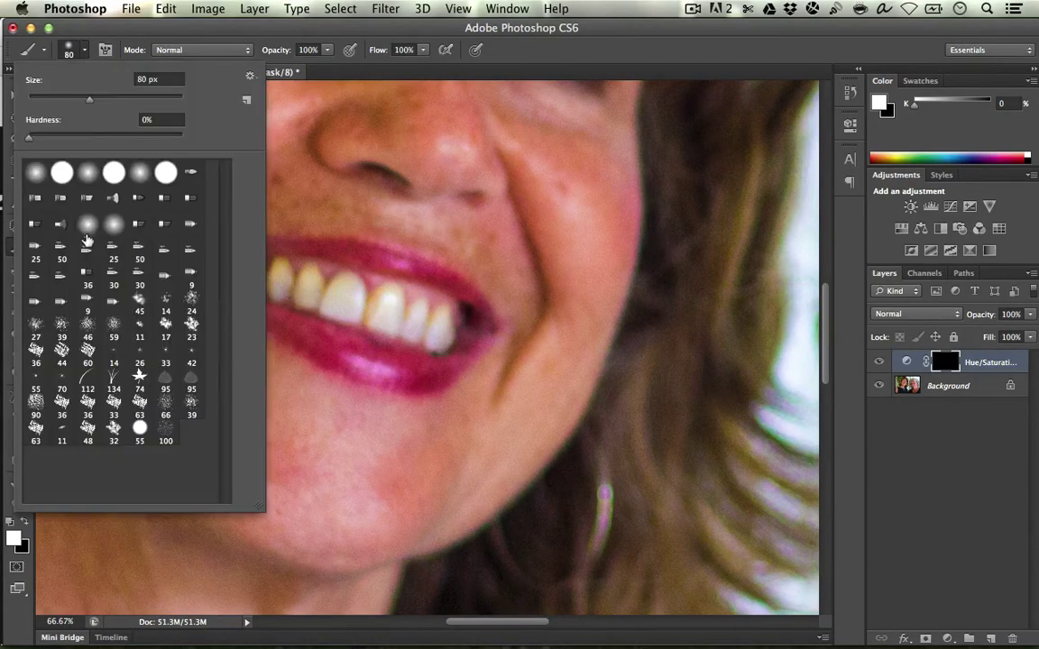
{"action": "left_click", "coordinate": [81, 38]}
Shrink the brush to fit and paint white over the left woman's teeth on the mask
{"action": "left_click_drag", "start_coordinate": [343, 290], "coordinate": [337, 289]}
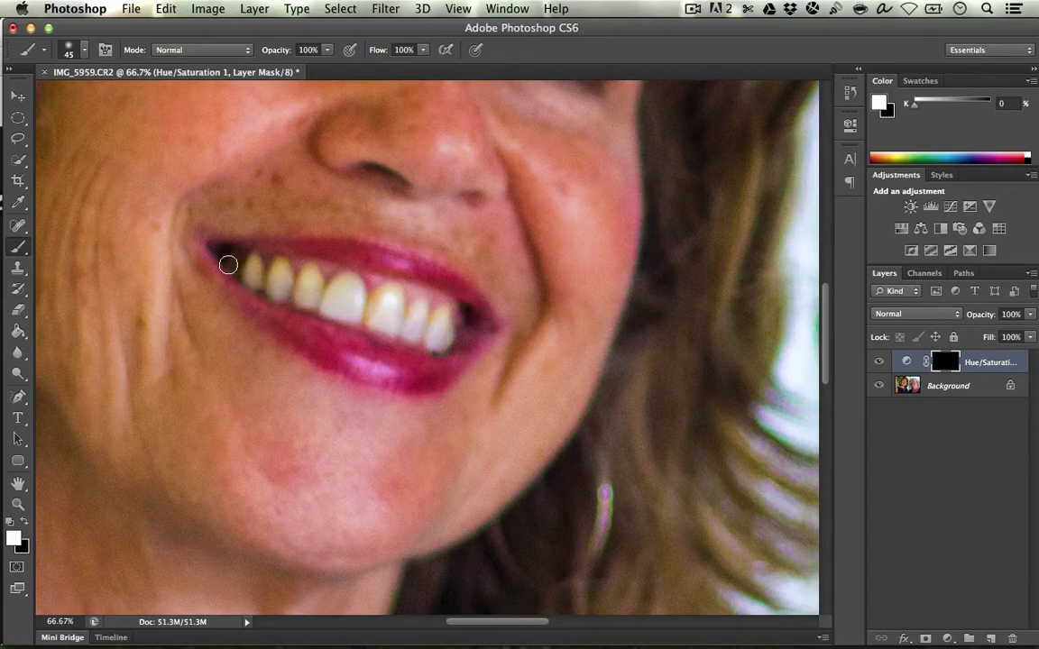
{"action": "key", "text": "bracketleft"}
{"action": "key", "text": "bracketleft"}
{"action": "mouse_move", "coordinate": [247, 272]}
{"action": "left_mouse_down"}
{"action": "mouse_move", "coordinate": [286, 263]}
{"action": "mouse_move", "coordinate": [292, 272]}
{"action": "mouse_move", "coordinate": [283, 296]}
{"action": "mouse_move", "coordinate": [272, 288]}
{"action": "mouse_move", "coordinate": [279, 260]}
{"action": "mouse_move", "coordinate": [290, 276]}
{"action": "mouse_move", "coordinate": [314, 272]}
{"action": "mouse_move", "coordinate": [320, 291]}
{"action": "mouse_move", "coordinate": [303, 307]}
{"action": "mouse_move", "coordinate": [304, 278]}
{"action": "mouse_move", "coordinate": [315, 304]}
{"action": "mouse_move", "coordinate": [346, 277]}
{"action": "mouse_move", "coordinate": [357, 318]}
{"action": "mouse_move", "coordinate": [324, 309]}
{"action": "mouse_move", "coordinate": [349, 310]}
{"action": "mouse_move", "coordinate": [339, 298]}
{"action": "mouse_move", "coordinate": [323, 312]}
{"action": "mouse_move", "coordinate": [368, 313]}
{"action": "mouse_move", "coordinate": [383, 289]}
{"action": "mouse_move", "coordinate": [397, 289]}
{"action": "mouse_move", "coordinate": [393, 334]}
{"action": "mouse_move", "coordinate": [367, 323]}
{"action": "mouse_move", "coordinate": [384, 322]}
{"action": "mouse_move", "coordinate": [382, 301]}
{"action": "mouse_move", "coordinate": [366, 323]}
{"action": "mouse_move", "coordinate": [382, 282]}
{"action": "mouse_move", "coordinate": [425, 330]}
{"action": "mouse_move", "coordinate": [387, 312]}
{"action": "mouse_move", "coordinate": [448, 333]}
{"action": "mouse_move", "coordinate": [404, 291]}
{"action": "mouse_move", "coordinate": [442, 310]}
{"action": "mouse_move", "coordinate": [386, 289]}
{"action": "mouse_move", "coordinate": [360, 298]}
{"action": "mouse_move", "coordinate": [423, 331]}
{"action": "left_mouse_up"}
Paint white over the grey-haired woman's teeth on the mask, then zoom out to the whole portrait
{"action": "scroll", "coordinate": [428, 359], "scroll_direction": "right", "scroll_amount": 2}
{"action": "scroll", "coordinate": [429, 359], "scroll_direction": "right", "scroll_amount": 3}
{"action": "scroll", "coordinate": [505, 370], "scroll_direction": "up", "scroll_amount": 5}
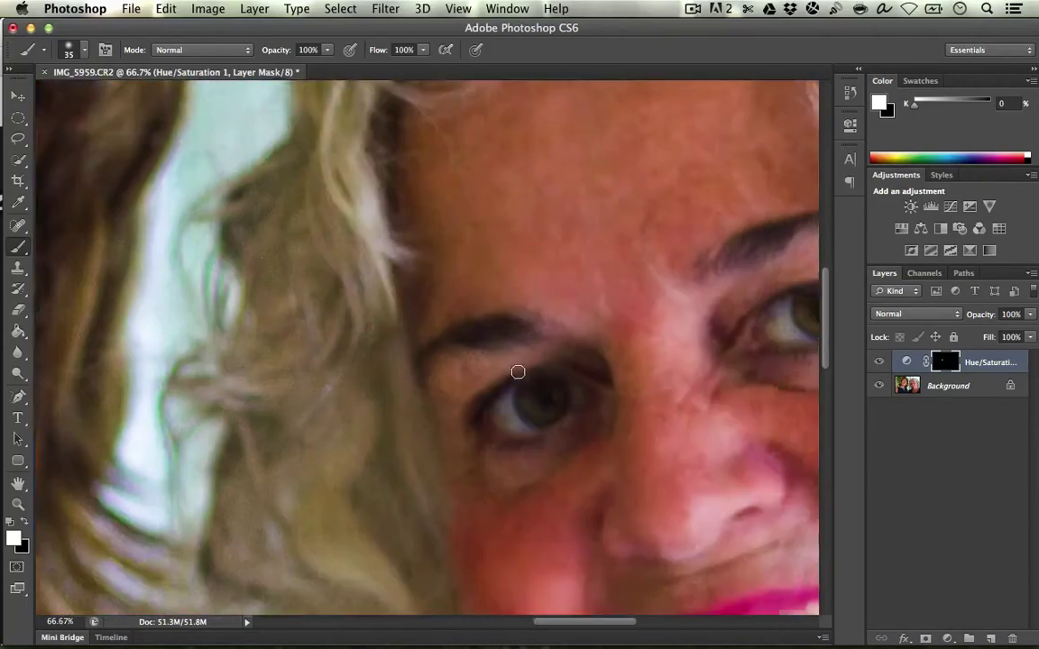
{"action": "scroll", "coordinate": [514, 371], "scroll_direction": "right", "scroll_amount": 8}
{"action": "scroll", "coordinate": [478, 394], "scroll_direction": "right", "scroll_amount": 8}
{"action": "scroll", "coordinate": [413, 419], "scroll_direction": "down", "scroll_amount": 12}
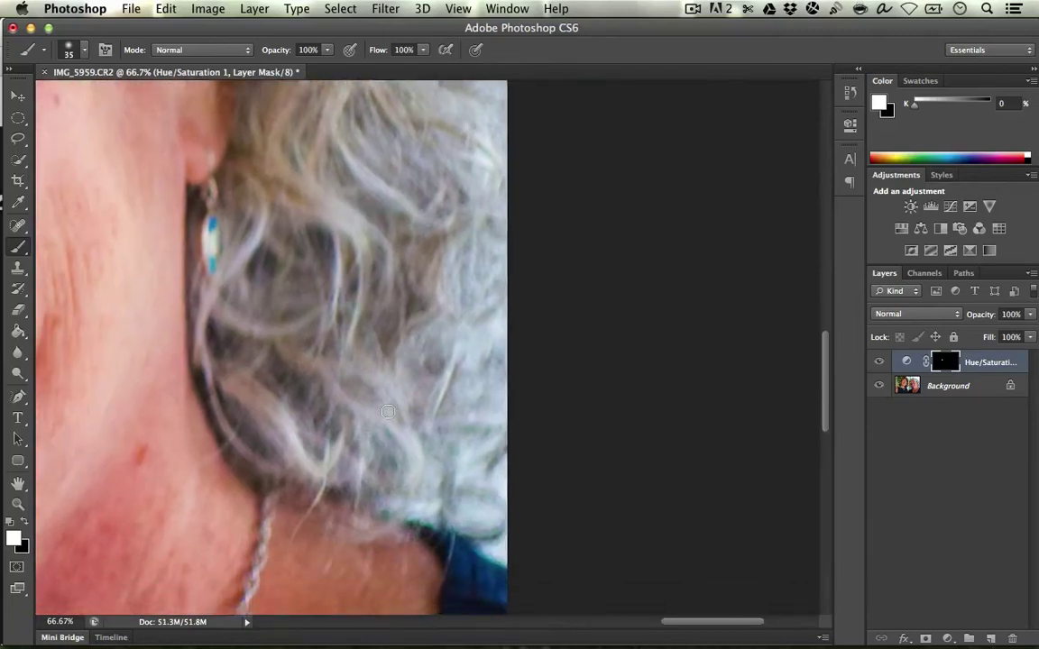
{"action": "scroll", "coordinate": [379, 402], "scroll_direction": "left", "scroll_amount": 4}
{"action": "scroll", "coordinate": [354, 383], "scroll_direction": "left", "scroll_amount": 10}
{"action": "scroll", "coordinate": [547, 281], "scroll_direction": "up", "scroll_amount": 8}
{"action": "scroll", "coordinate": [650, 292], "scroll_direction": "down", "scroll_amount": 3}
{"action": "scroll", "coordinate": [650, 292], "scroll_direction": "right", "scroll_amount": 10}
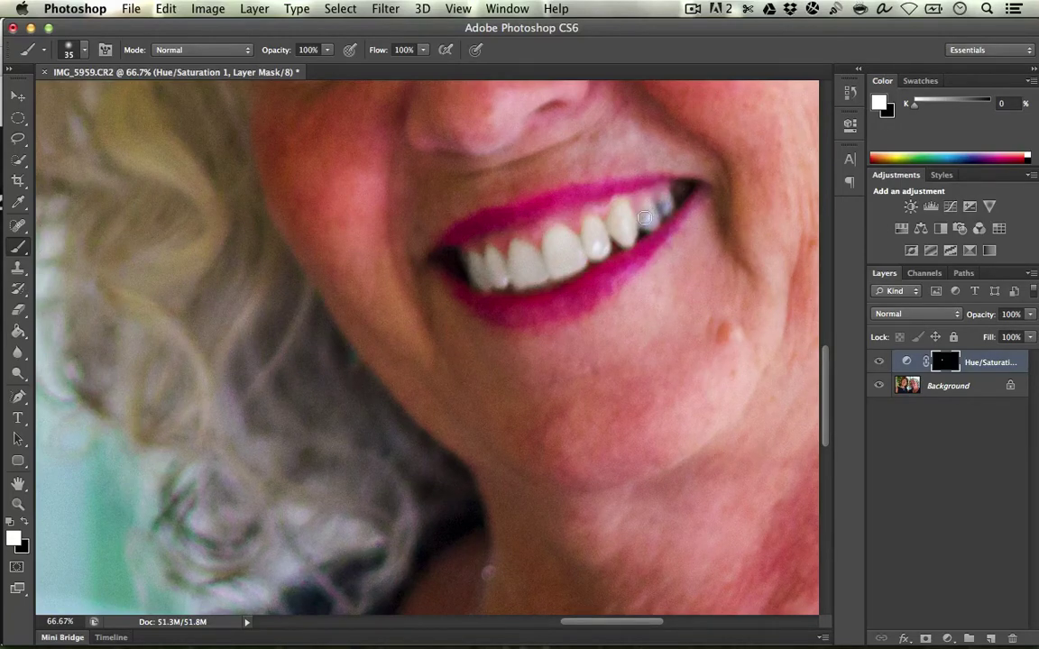
{"action": "mouse_move", "coordinate": [652, 211]}
{"action": "left_mouse_down"}
{"action": "mouse_move", "coordinate": [686, 208]}
{"action": "mouse_move", "coordinate": [647, 217]}
{"action": "mouse_move", "coordinate": [618, 247]}
{"action": "mouse_move", "coordinate": [541, 293]}
{"action": "left_mouse_up"}
{"action": "key", "text": "super+minus"}
{"action": "key", "text": "super+minus"}
{"action": "key", "text": "super+minus"}
{"action": "key", "text": "super+minus"}
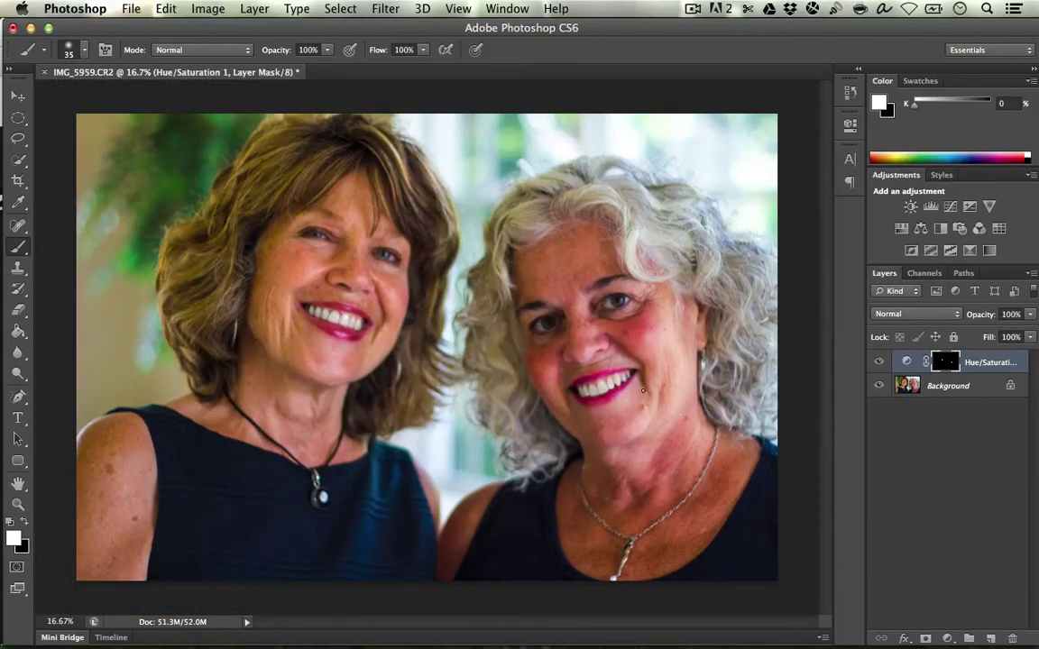
{"action": "left_click", "coordinate": [880, 363]}
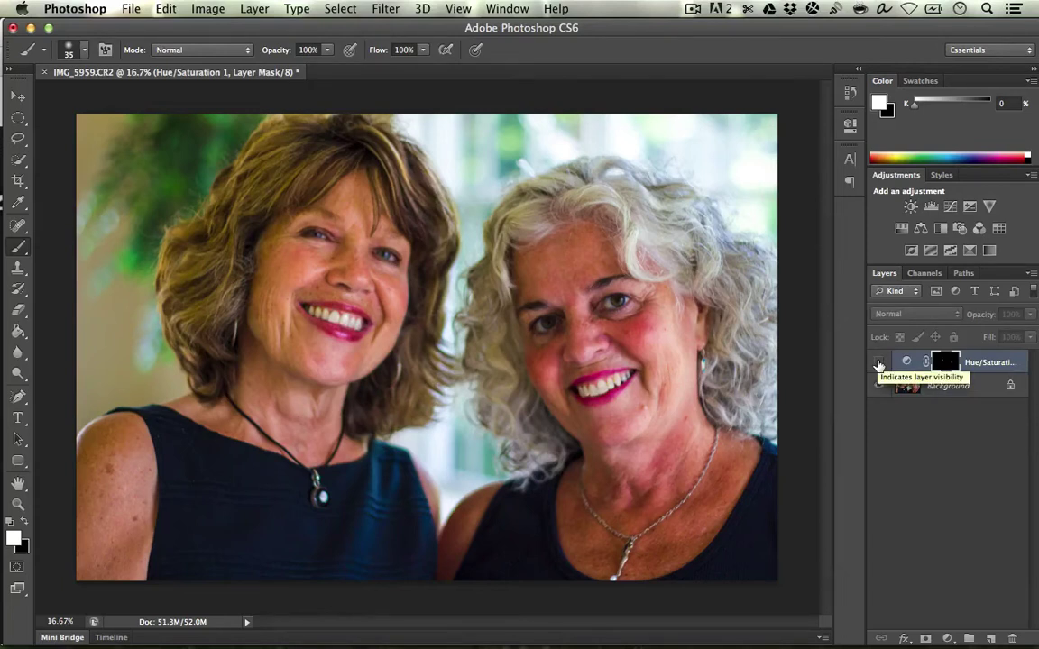
{"action": "left_click", "coordinate": [879, 364]}
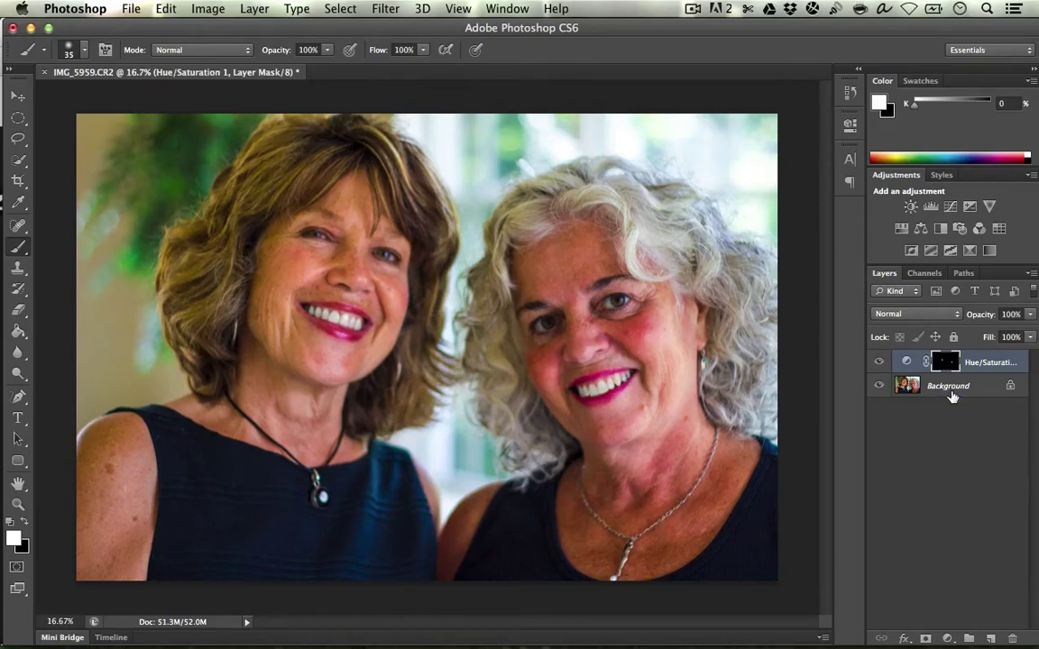
{"action": "left_click", "coordinate": [949, 389]}
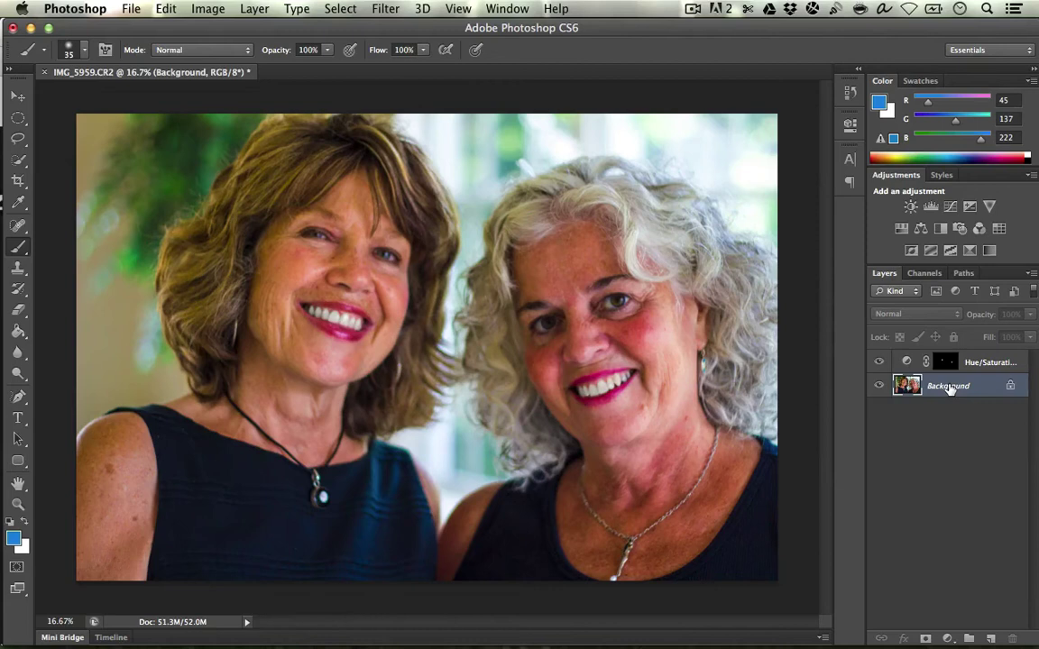
Duplicate Background with Cmd+J and merge the copy with the Hue/Saturation layer
{"action": "key", "text": "super+j"}
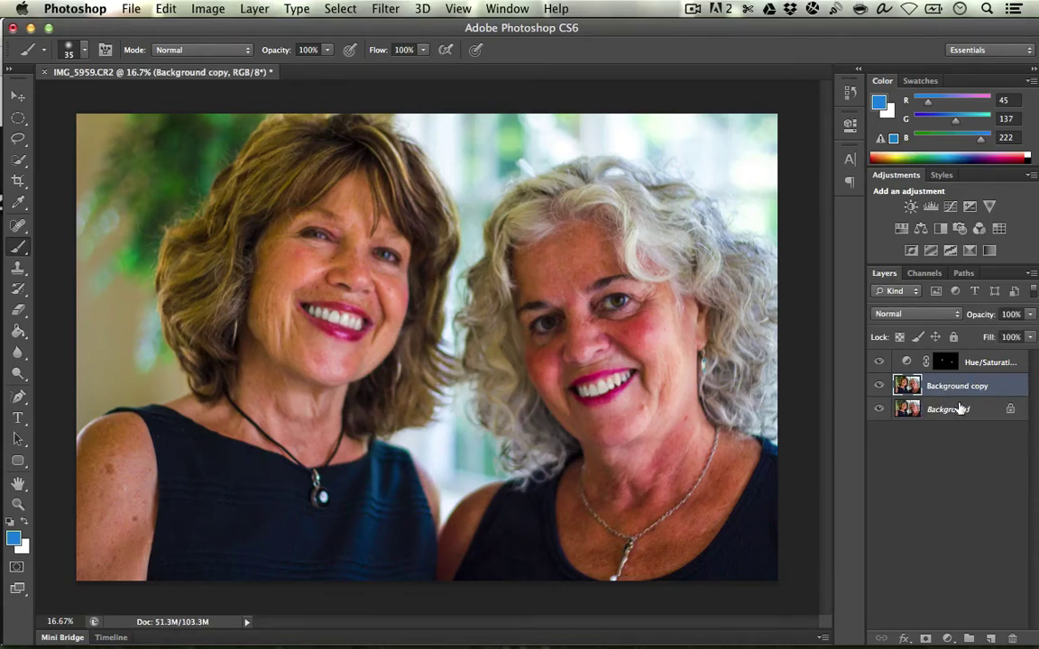
{"action": "right_click", "coordinate": [938, 410]}
{"action": "key", "text": "Escape"}
{"action": "left_click", "coordinate": [971, 388]}
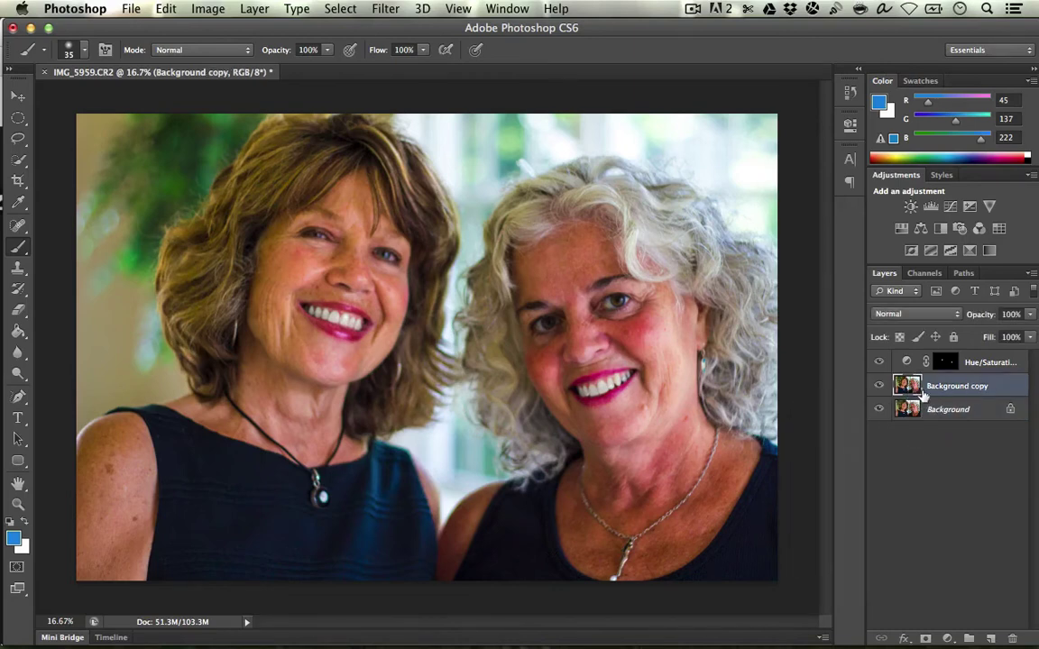
{"action": "left_click", "coordinate": [987, 365], "text": "shift"}
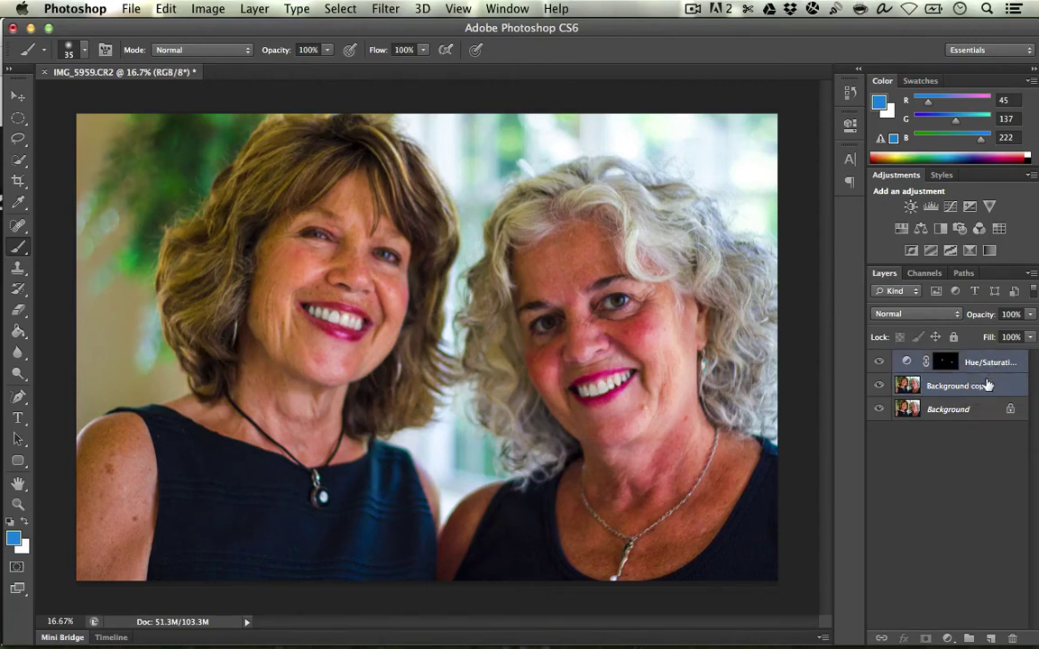
{"action": "right_click", "coordinate": [986, 386]}
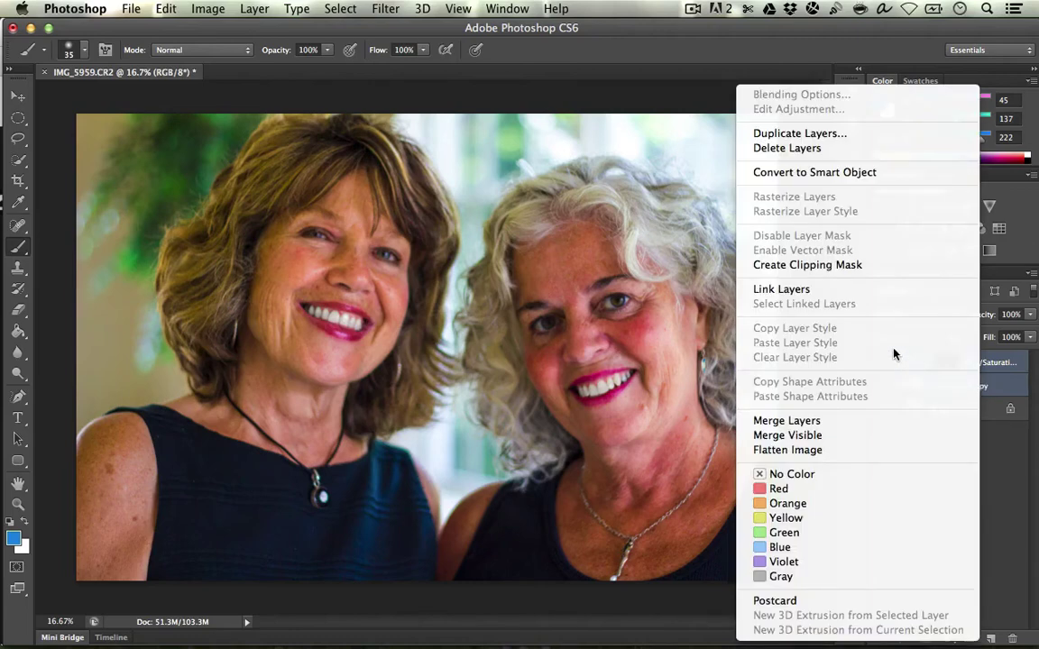
{"action": "left_click", "coordinate": [840, 420]}
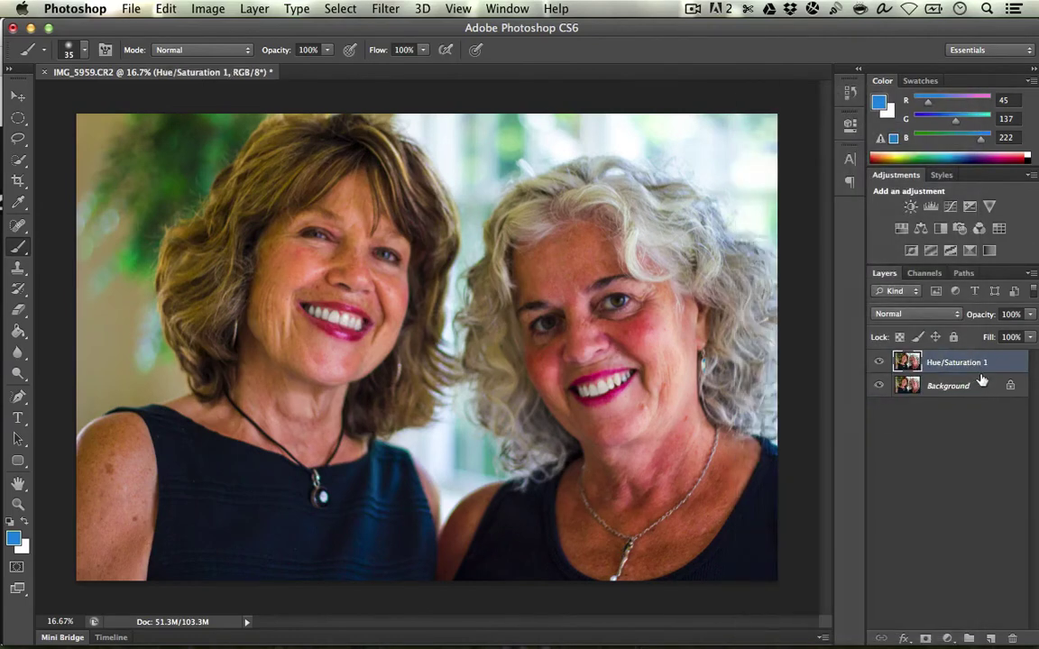
Toggle the merged layer's visibility off and on to compare before and after
{"action": "left_click", "coordinate": [882, 362]}
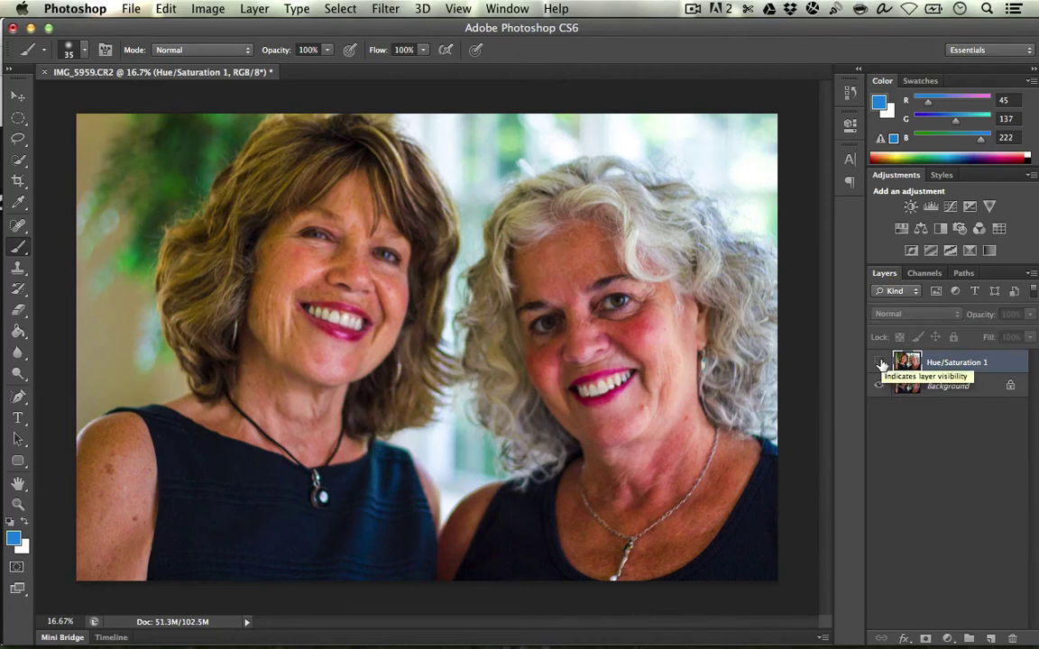
{"action": "left_click", "coordinate": [879, 362]}
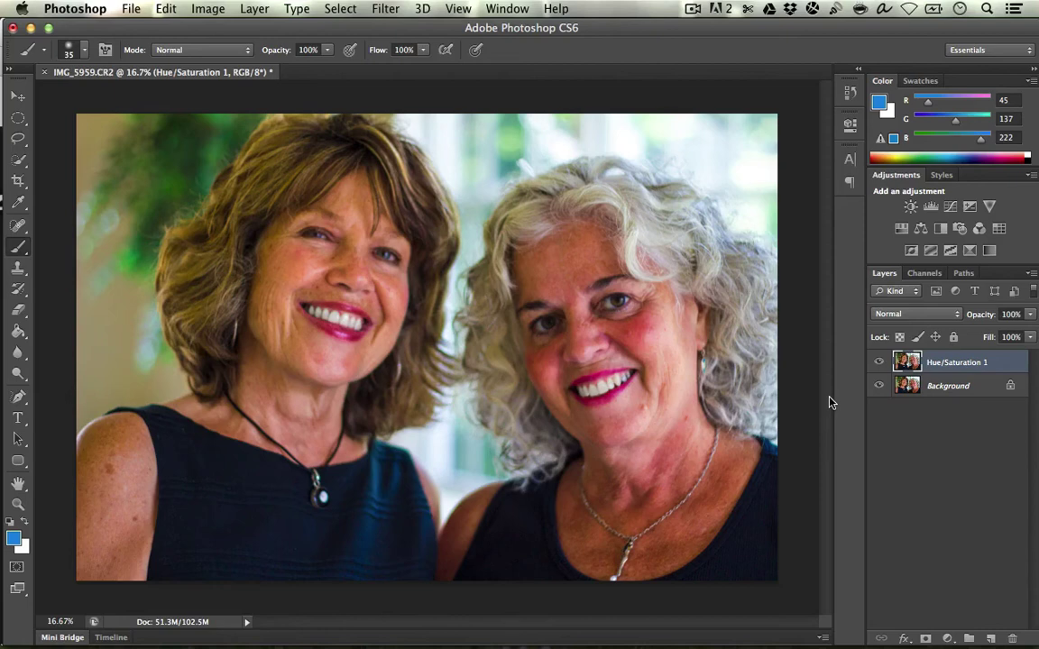
{"action": "left_click", "coordinate": [131, 8]}
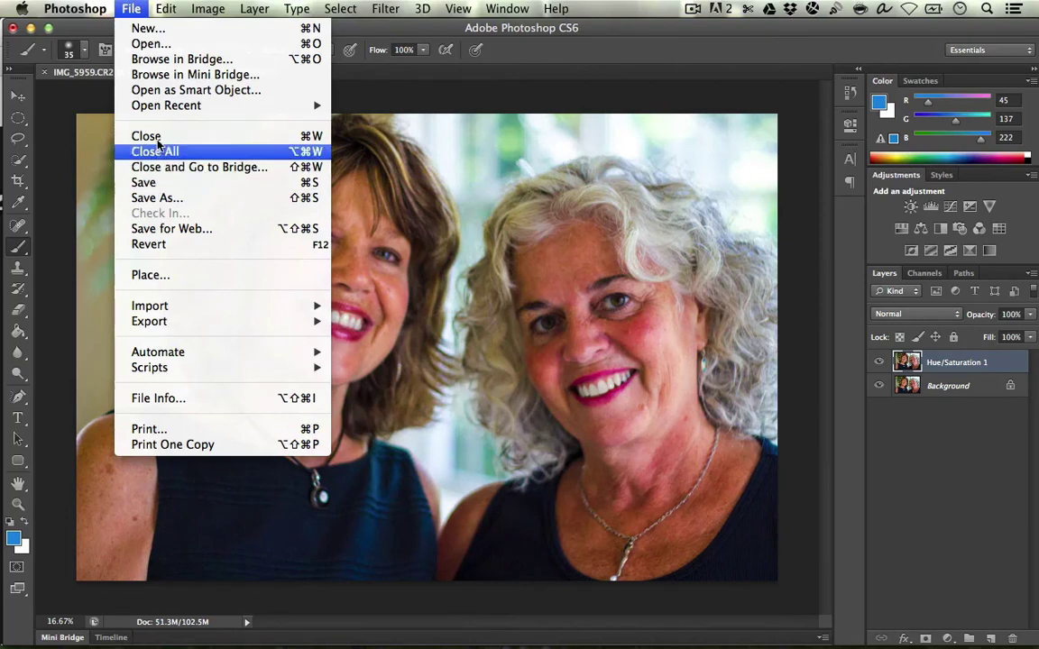
In Save for Web, set the width to 1500 px (1500 × 1000) with the JPEG High preset, then close the dialog
{"action": "left_click", "coordinate": [182, 228]}
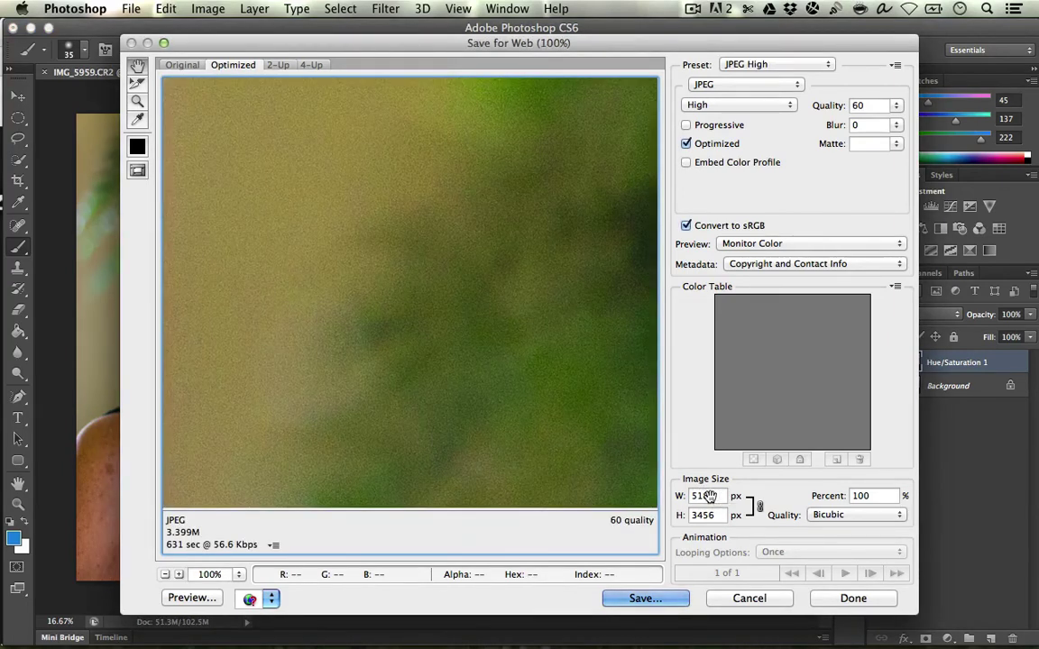
{"action": "double_click", "coordinate": [712, 496]}
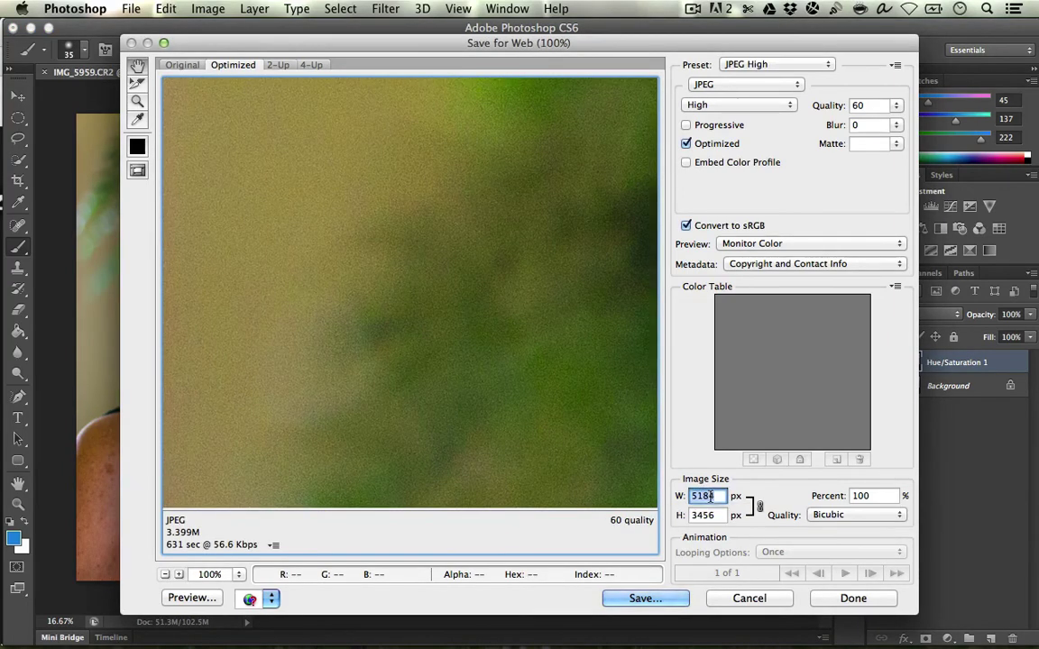
{"action": "type", "text": "1500"}
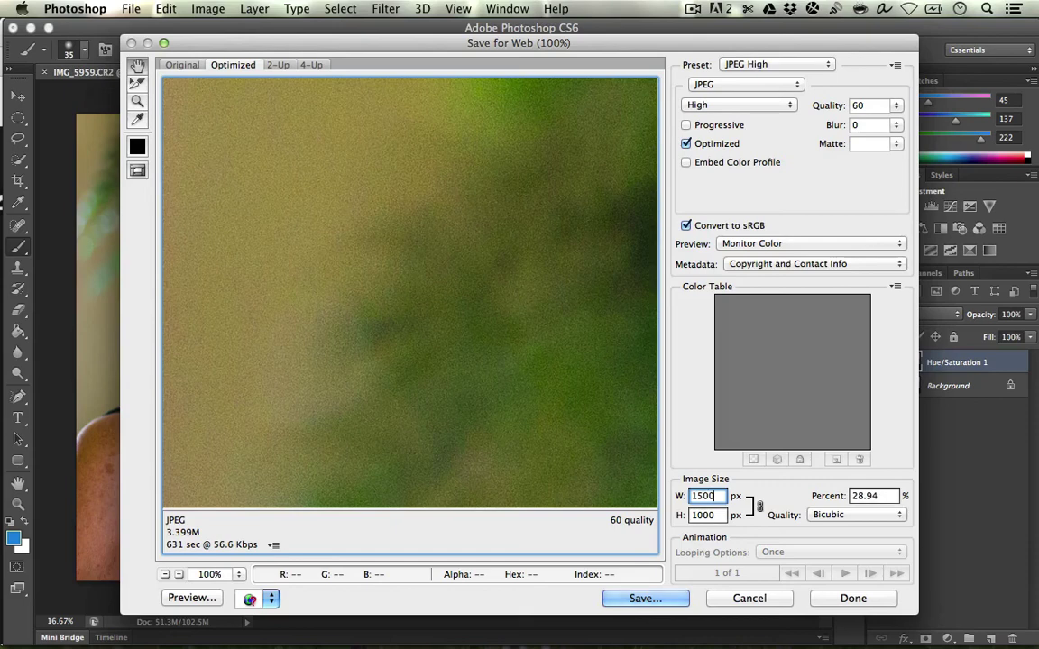
{"action": "left_click", "coordinate": [774, 65]}
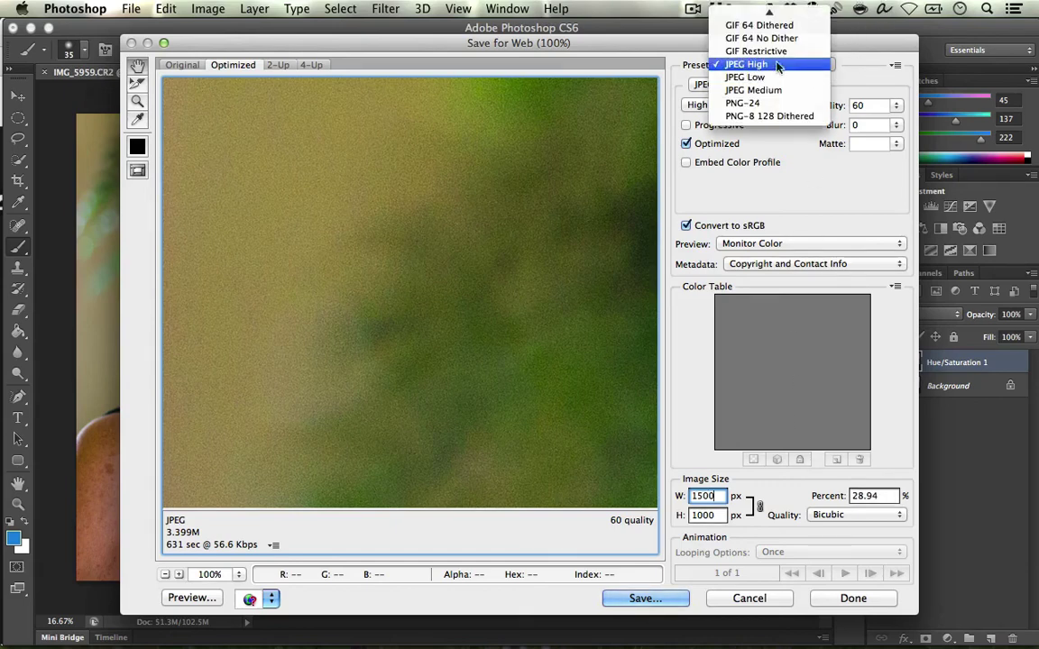
{"action": "left_click", "coordinate": [749, 64]}
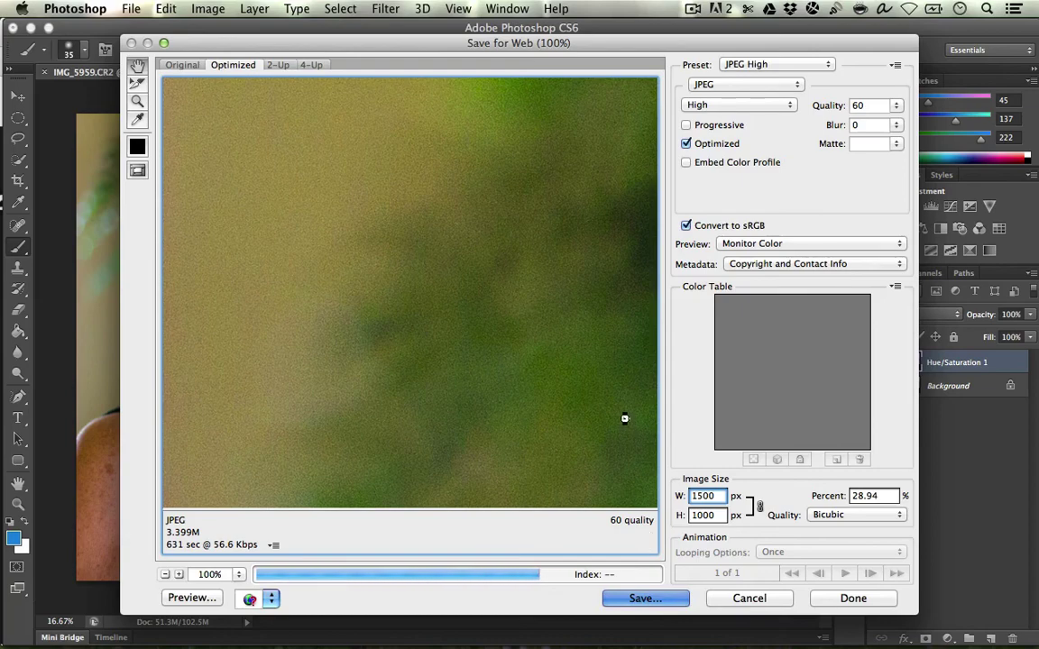
{"action": "key", "text": "Escape"}
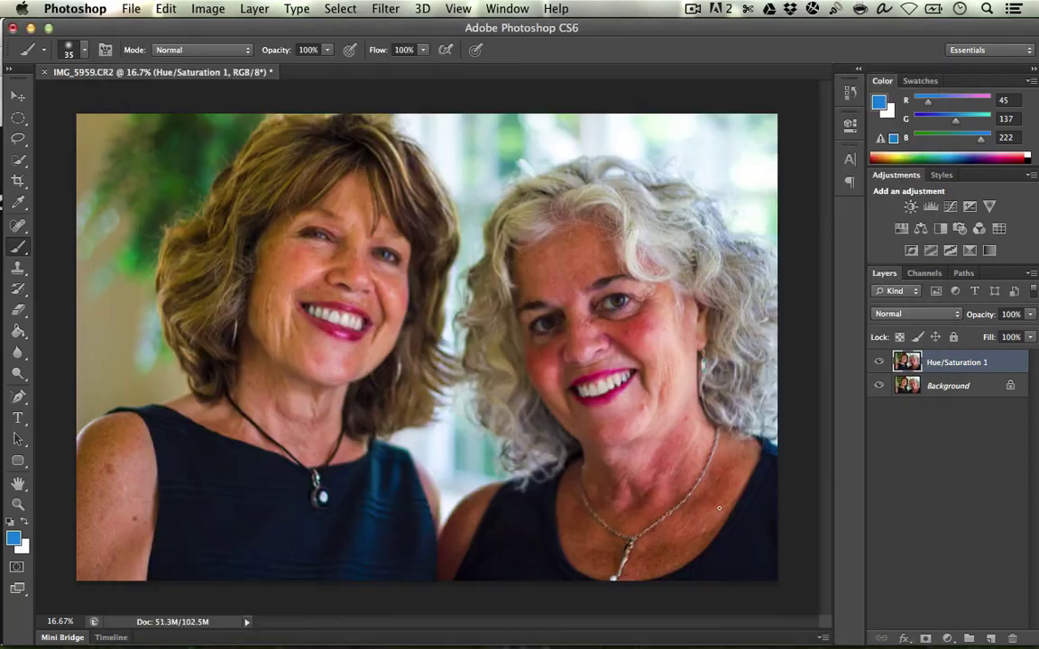